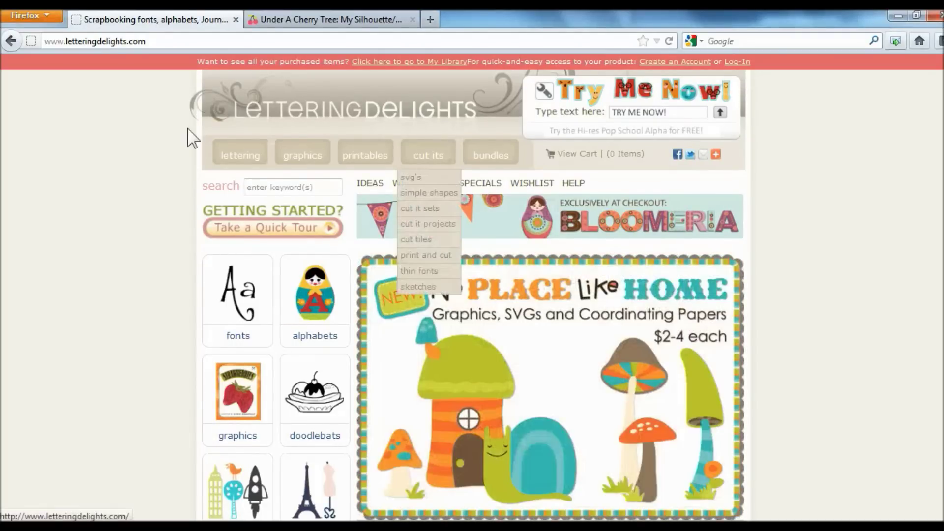
- Open the Lettering category to list alphabets such as Cinco de Mustache and Friends Fur-ever
click(238, 163)
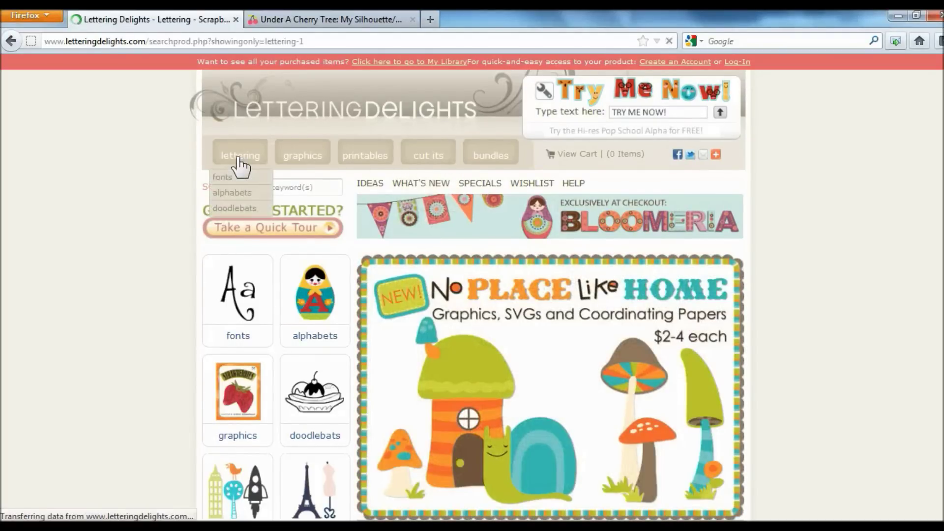